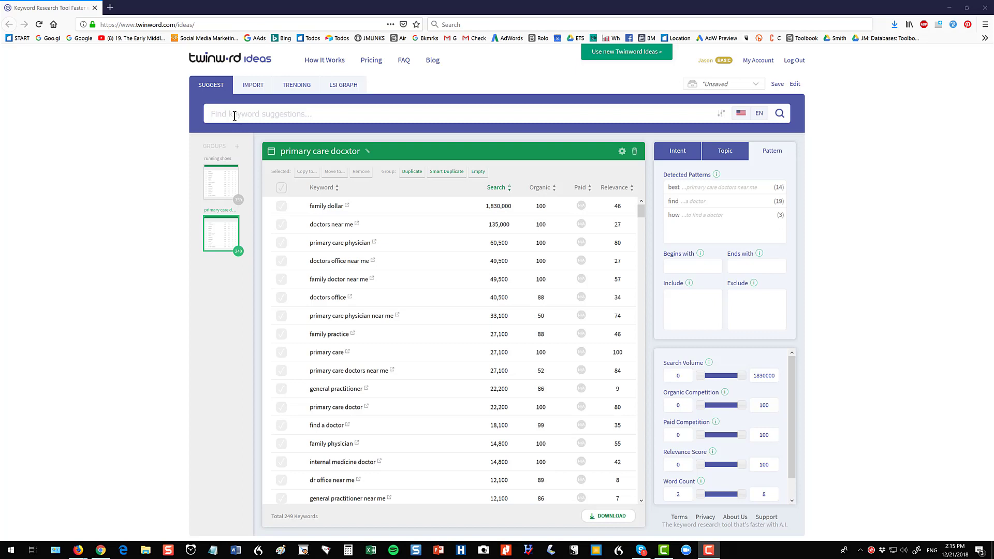
Step: Search Twinword Ideas for the keyword 'primary care doctor' to list its suggestions
{"action": "left_click", "coordinate": [188, 26]}
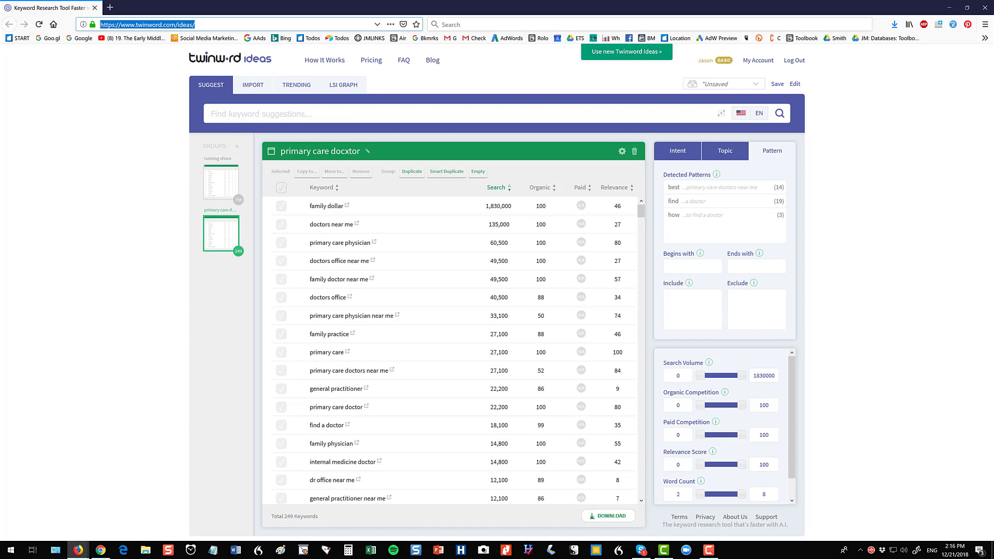
{"action": "key", "text": "Escape"}
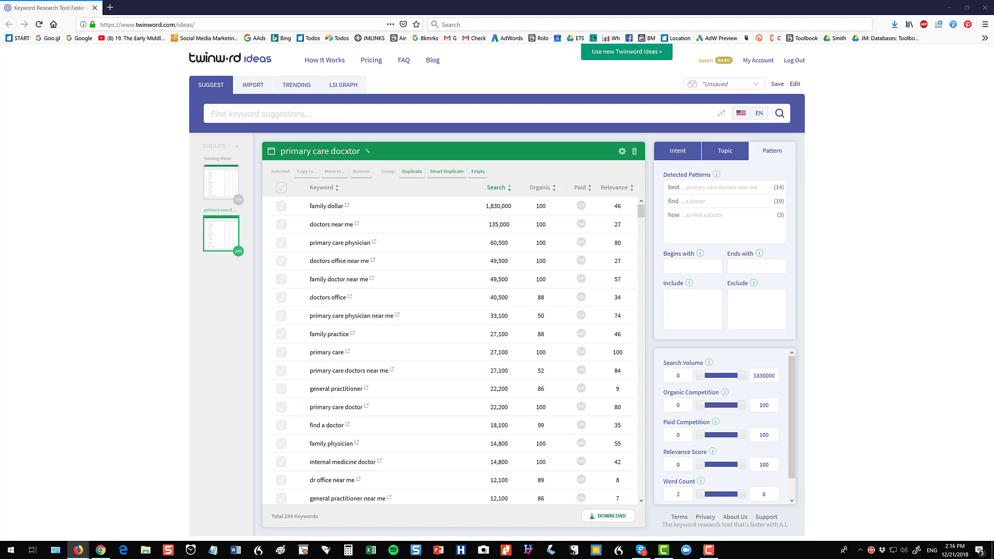
{"action": "left_click", "coordinate": [290, 112]}
{"action": "type", "text": "primary doctor"}
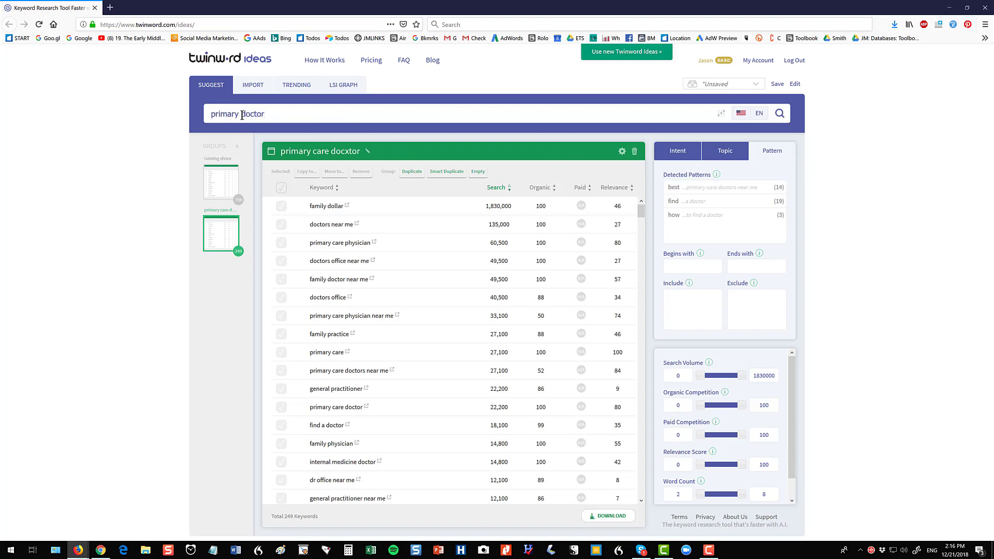
{"action": "type", "text": "care"}
{"action": "left_click", "coordinate": [780, 113]}
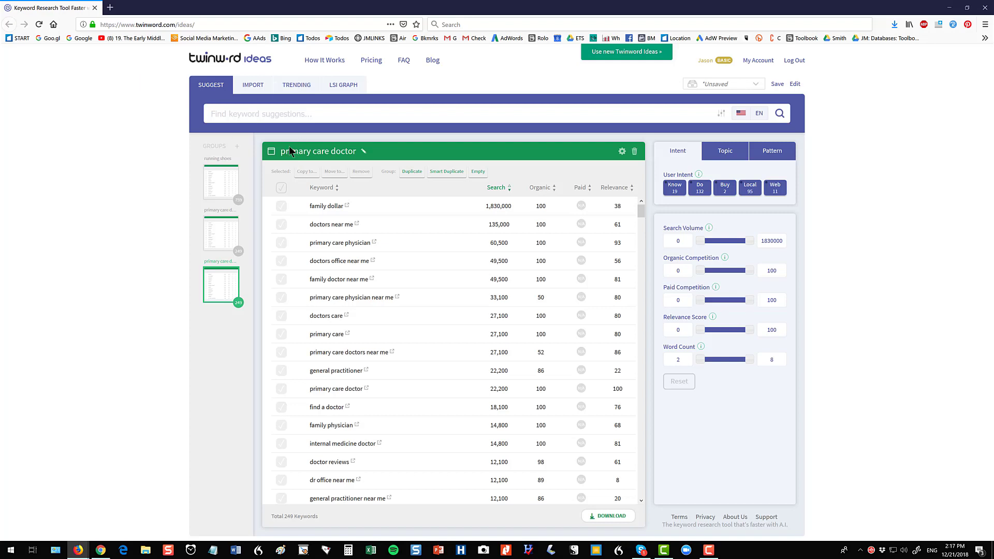
{"action": "left_click", "coordinate": [861, 550]}
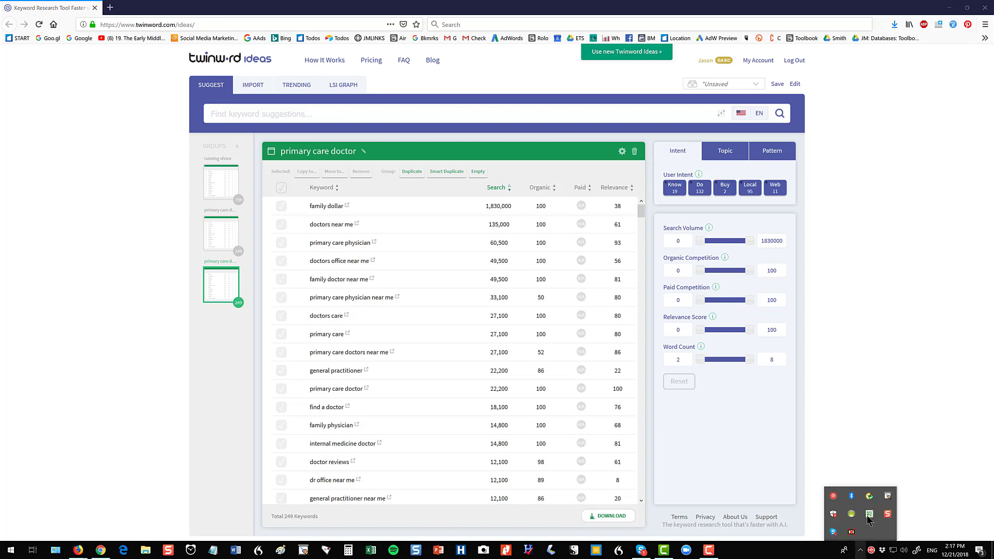
{"action": "left_click", "coordinate": [887, 495]}
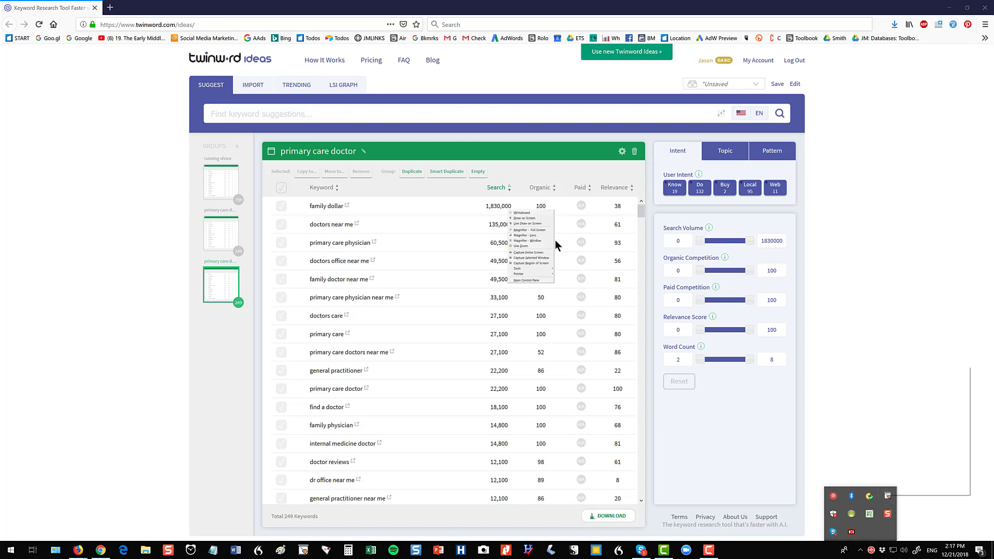
{"action": "left_click", "coordinate": [531, 224]}
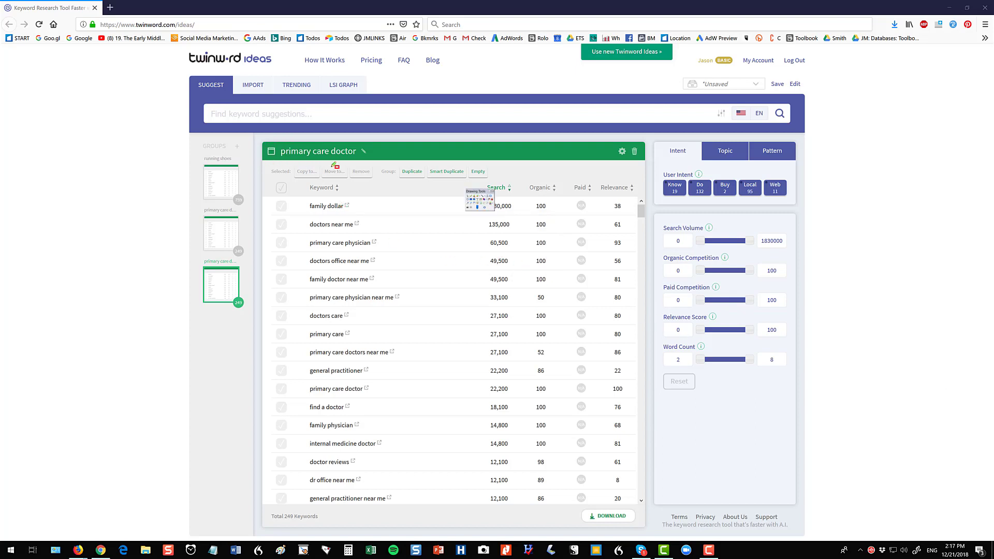
{"action": "left_click_drag", "start_coordinate": [269, 138], "coordinate": [367, 165]}
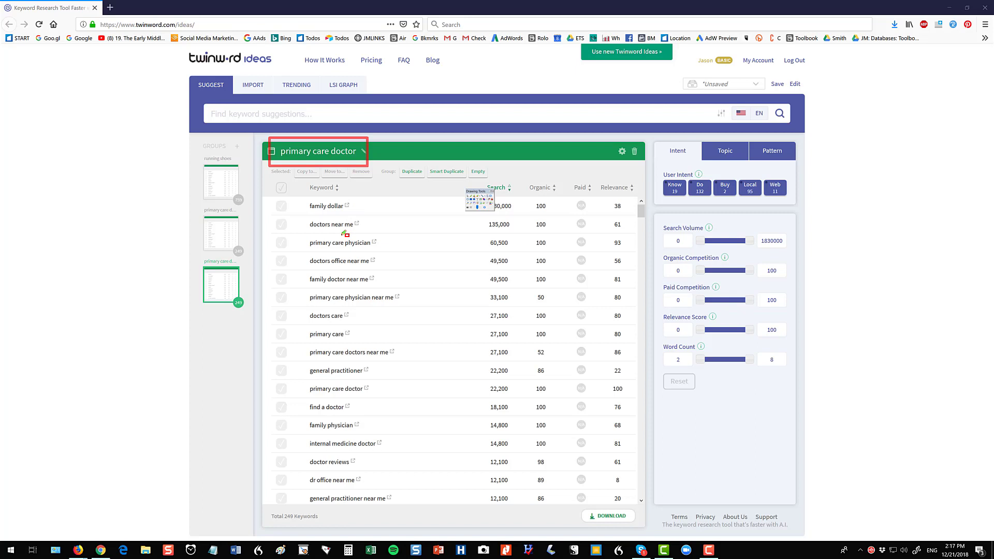
{"action": "mouse_move", "coordinate": [339, 235]}
{"action": "left_mouse_down"}
{"action": "mouse_move", "coordinate": [388, 253]}
{"action": "mouse_move", "coordinate": [380, 252]}
{"action": "left_mouse_up"}
{"action": "key", "text": "ctrl+z"}
{"action": "left_click_drag", "start_coordinate": [296, 362], "coordinate": [372, 379]}
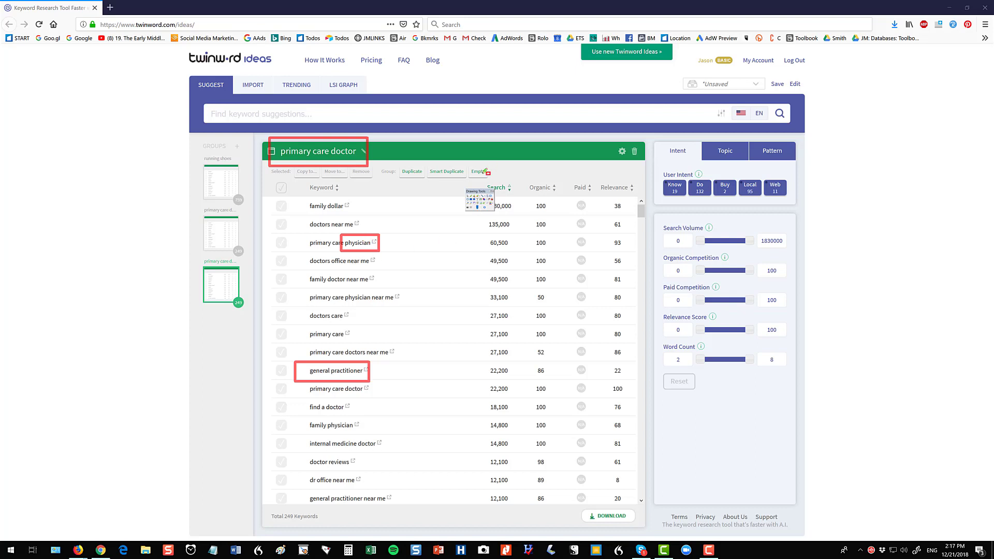
{"action": "left_click_drag", "start_coordinate": [482, 173], "coordinate": [519, 204]}
{"action": "key", "text": "ctrl+z"}
{"action": "left_click_drag", "start_coordinate": [472, 227], "coordinate": [526, 255]}
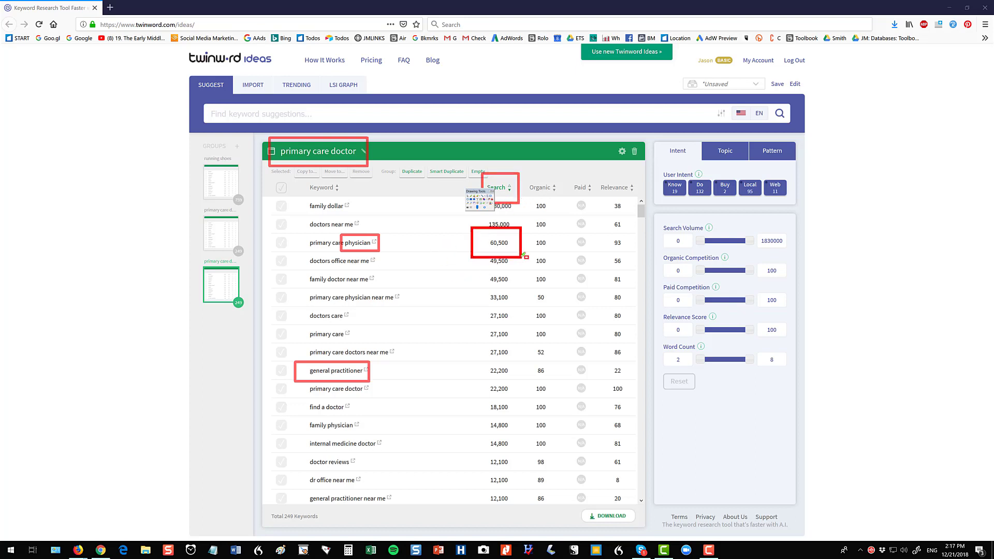
{"action": "left_click_drag", "start_coordinate": [481, 356], "coordinate": [518, 380]}
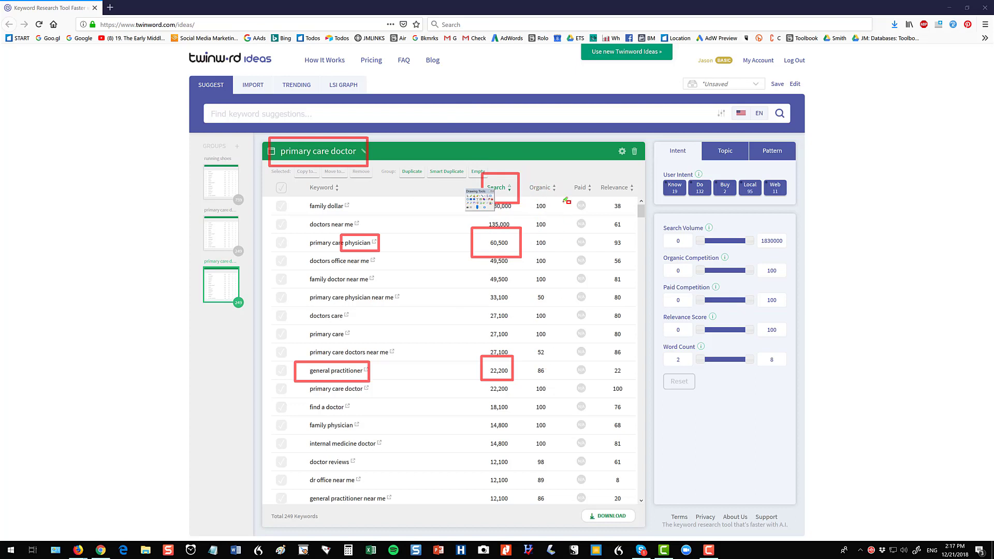
{"action": "mouse_move", "coordinate": [525, 175]}
{"action": "left_mouse_down"}
{"action": "mouse_move", "coordinate": [564, 201]}
{"action": "mouse_move", "coordinate": [610, 204]}
{"action": "left_mouse_up"}
{"action": "key", "text": "ctrl+z"}
{"action": "left_click_drag", "start_coordinate": [565, 176], "coordinate": [601, 205]}
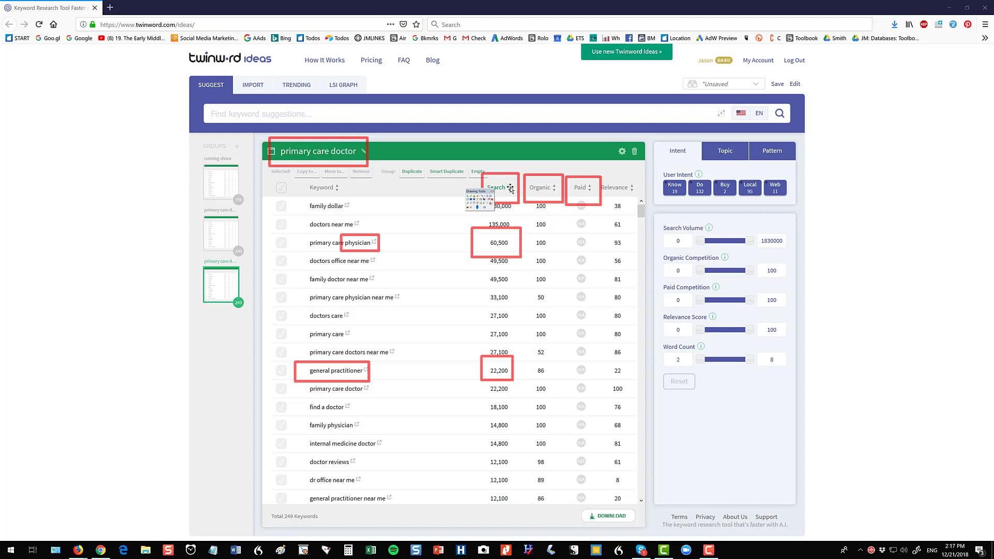
{"action": "left_click", "coordinate": [492, 192]}
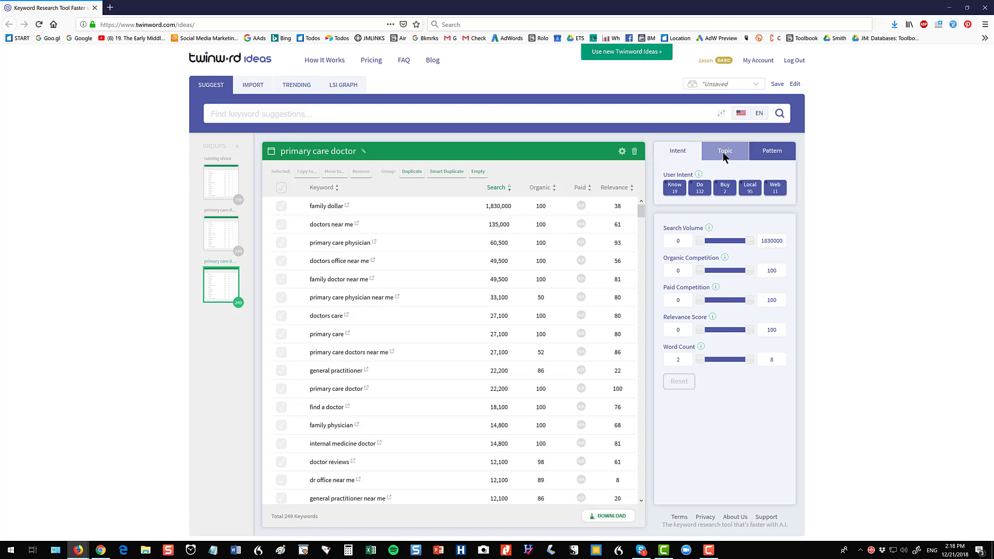
Step: Show the Detected Topics list for the primary care doctor keywords
{"action": "left_click", "coordinate": [725, 156]}
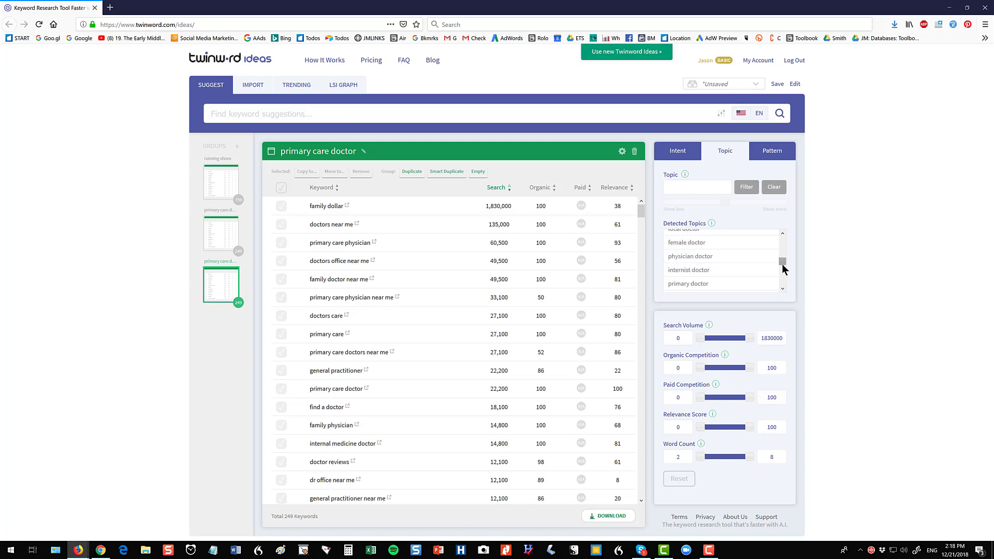
{"action": "left_click_drag", "start_coordinate": [782, 263], "coordinate": [783, 245]}
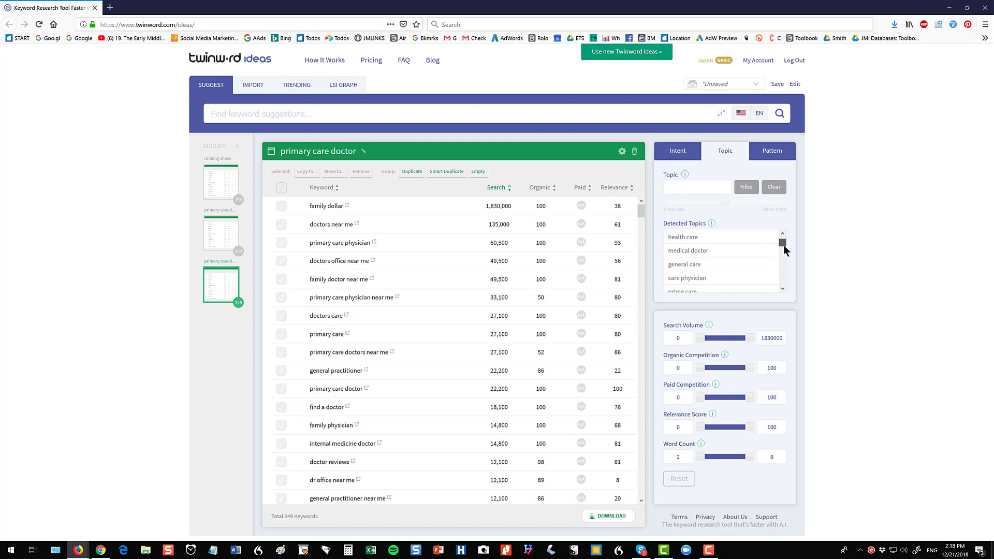
{"action": "left_click_drag", "start_coordinate": [784, 244], "coordinate": [782, 288]}
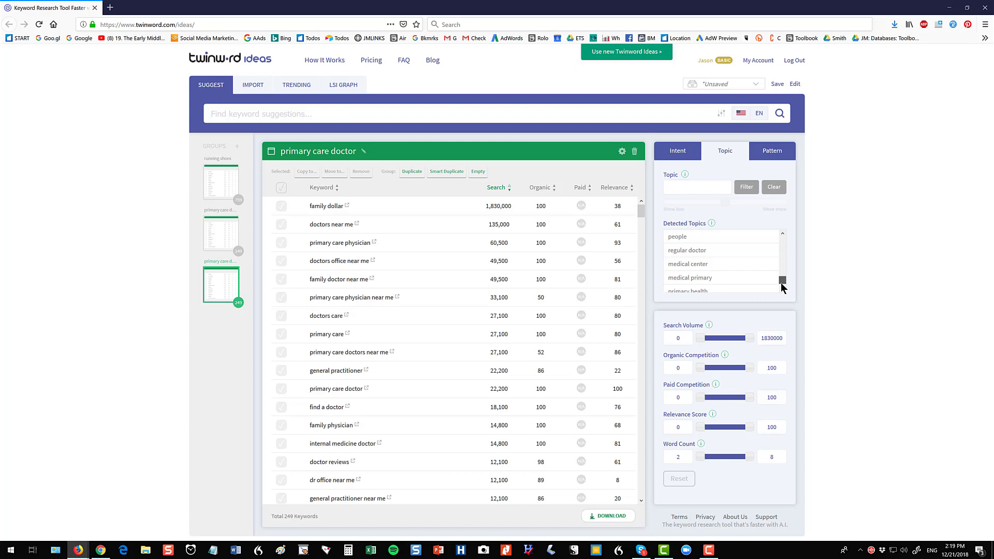
Step: Filter the suggestions to the best, find and how patterns (31 of 249), then go to the LSI graph
{"action": "left_click", "coordinate": [774, 152]}
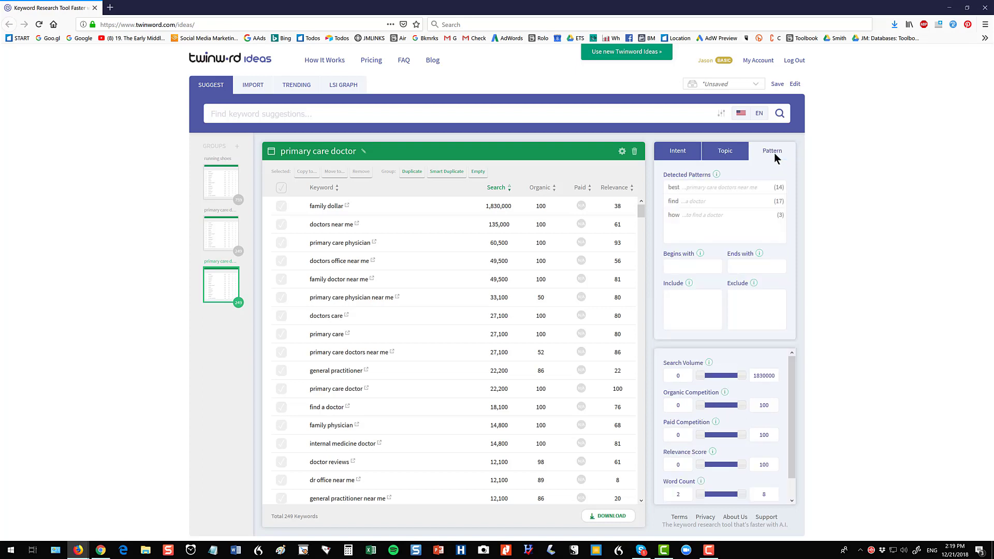
{"action": "left_click", "coordinate": [675, 190]}
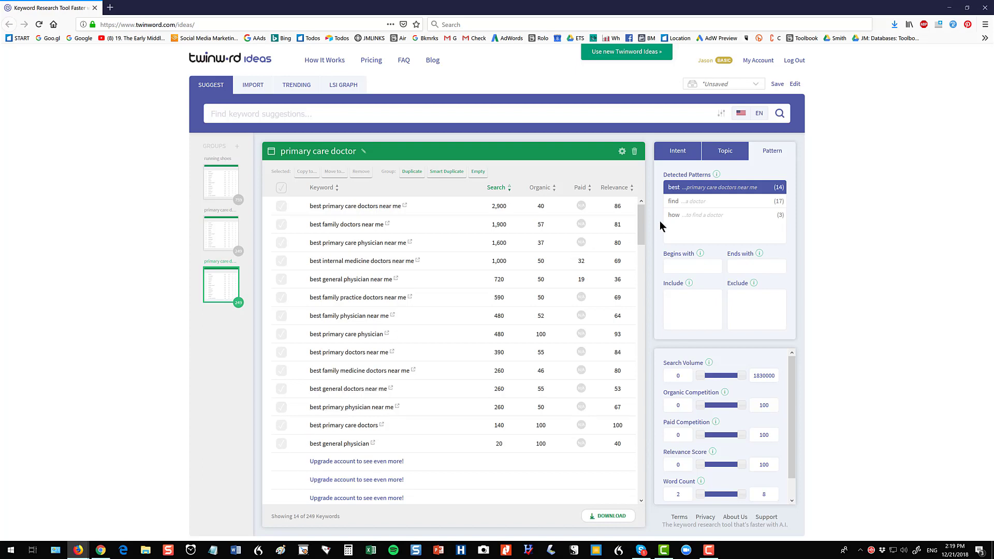
{"action": "left_click", "coordinate": [693, 201]}
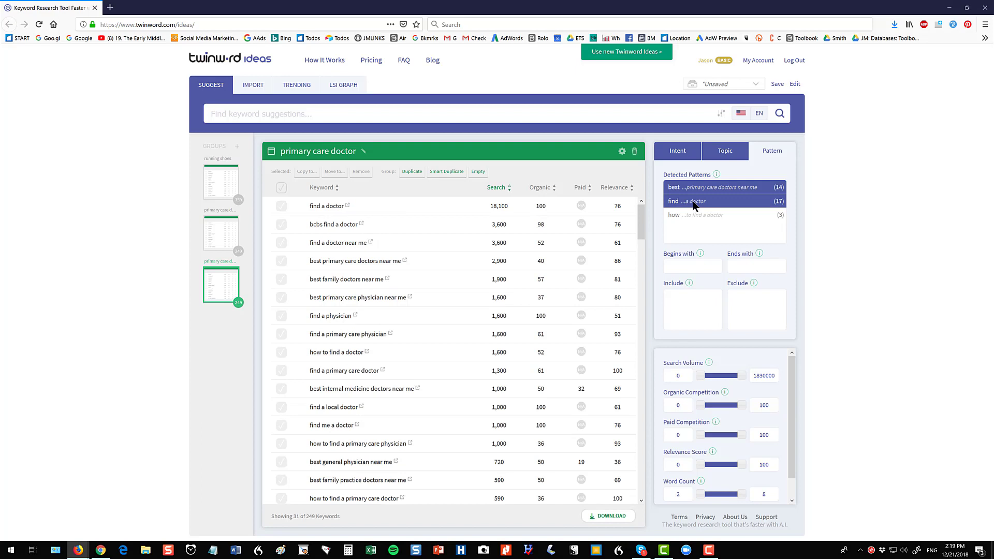
{"action": "left_click", "coordinate": [675, 214]}
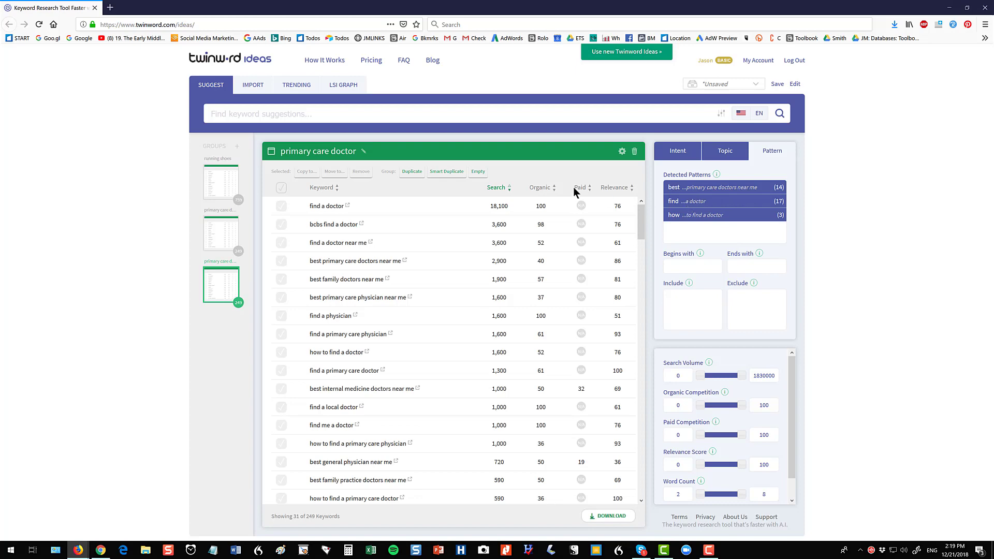
{"action": "left_click", "coordinate": [343, 85]}
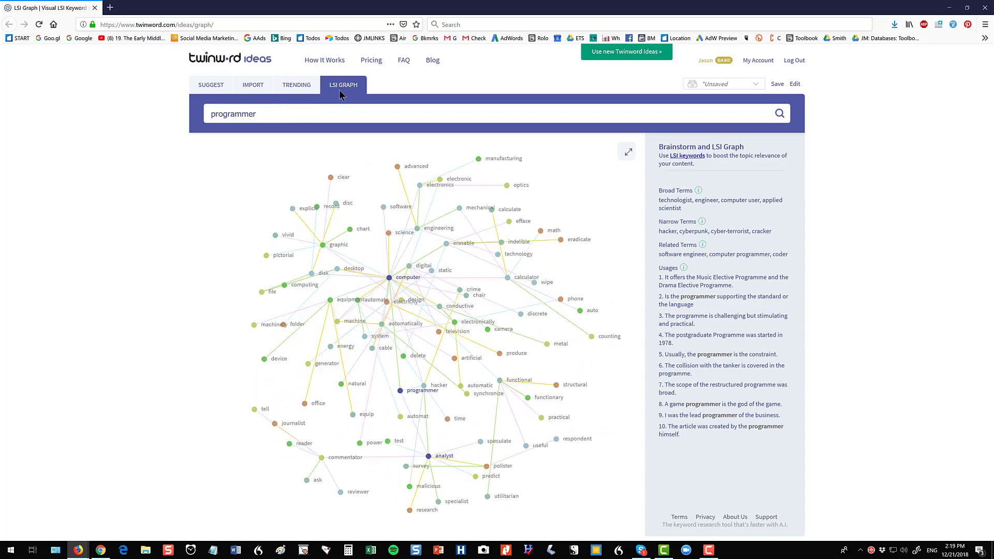
Step: Run the LSI graph for 'primary care doctor' in place of 'programmer'
{"action": "key", "text": "ctrl+a"}
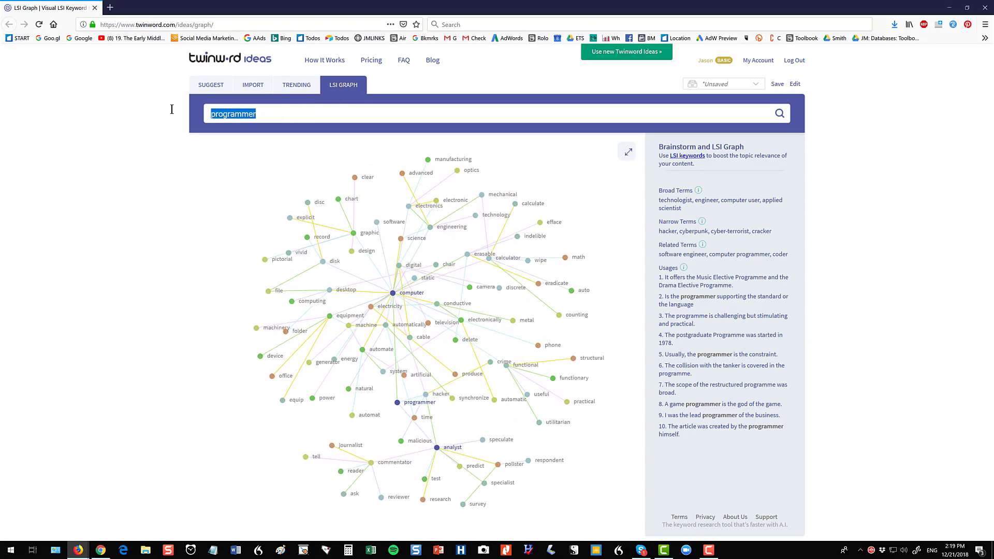
{"action": "type", "text": "primary care do"}
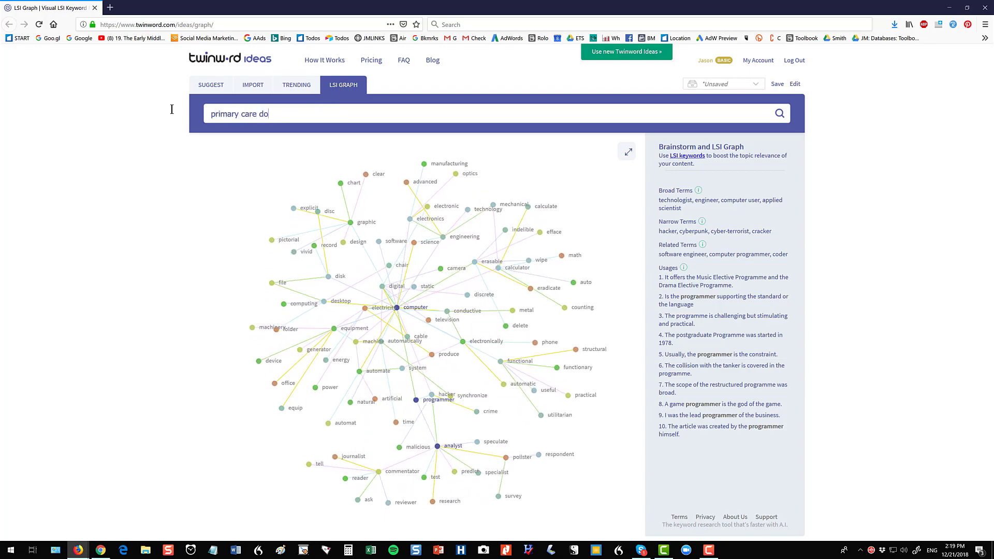
{"action": "type", "text": "ctor"}
{"action": "key", "text": "Return"}
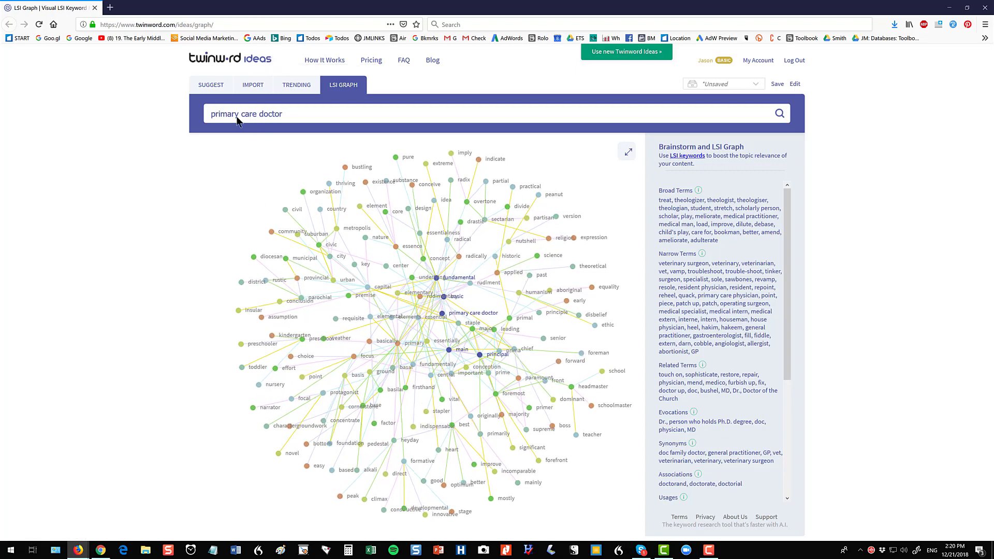
Step: Return to the Suggest view of the 31 of 249 filtered keywords
{"action": "left_click", "coordinate": [212, 85]}
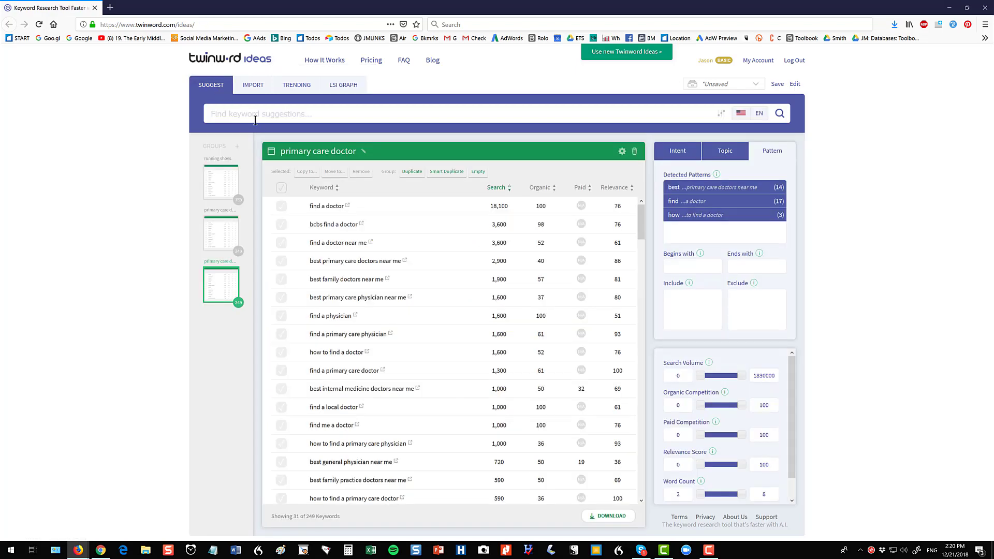